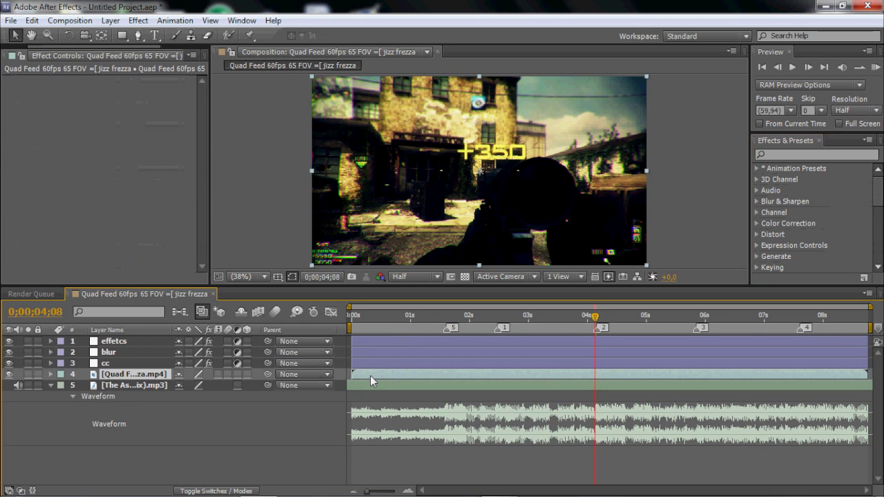
- Move the current-time indicator to beat marker 5 at 0;00;01;38
{"action": "left_click_drag", "start_coordinate": [357, 332], "coordinate": [450, 336]}
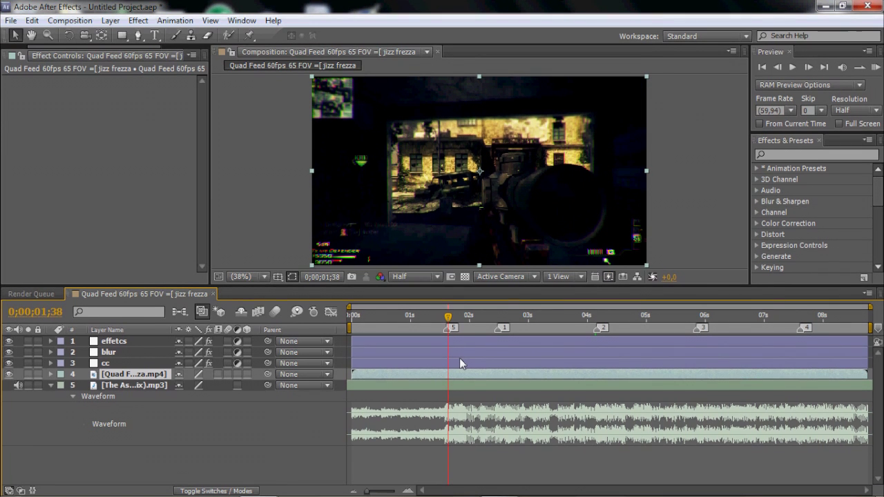
- Split the gameplay clip at 0;00;01;38 and select the first piece
{"action": "key", "text": "ctrl+shift+d"}
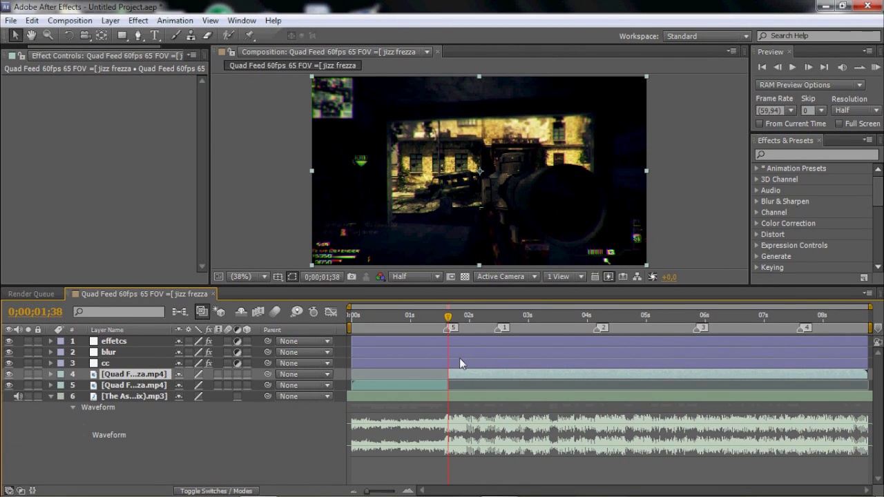
{"action": "left_click", "coordinate": [410, 385]}
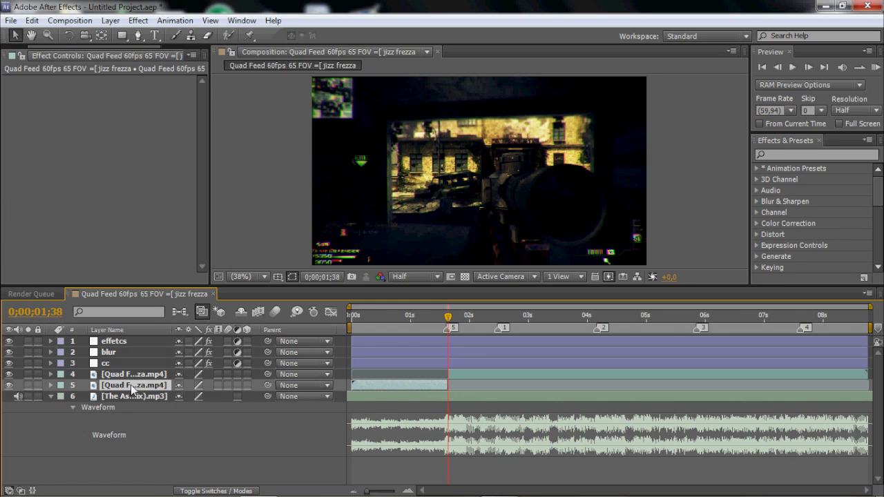
{"action": "left_click_drag", "start_coordinate": [356, 316], "coordinate": [424, 330]}
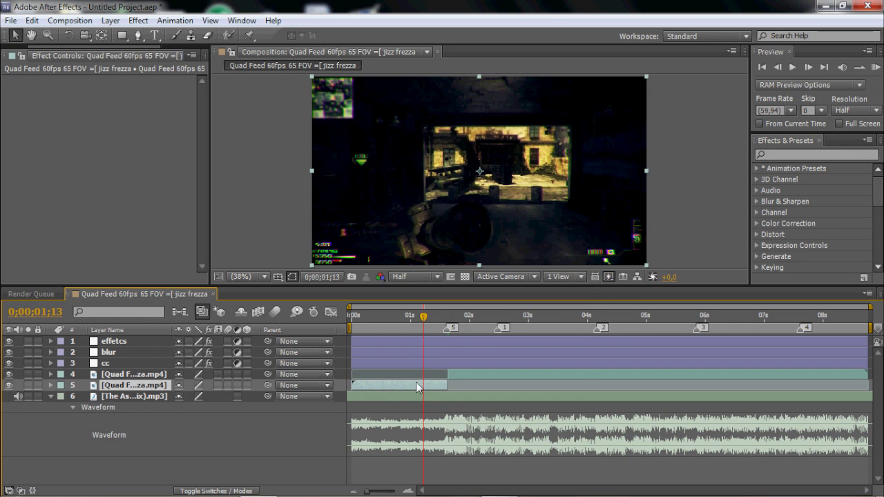
- Time-stretch the first gameplay piece to a 55% stretch factor
{"action": "right_click", "coordinate": [415, 389]}
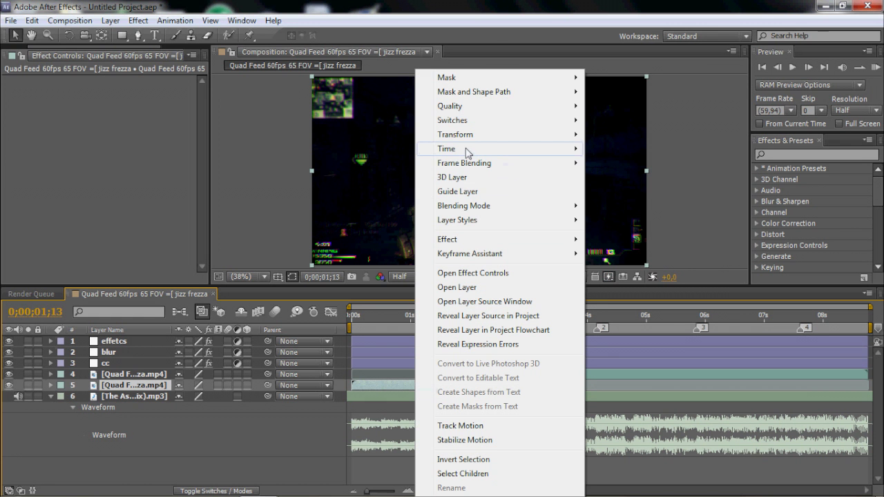
{"action": "mouse_move", "coordinate": [459, 152]}
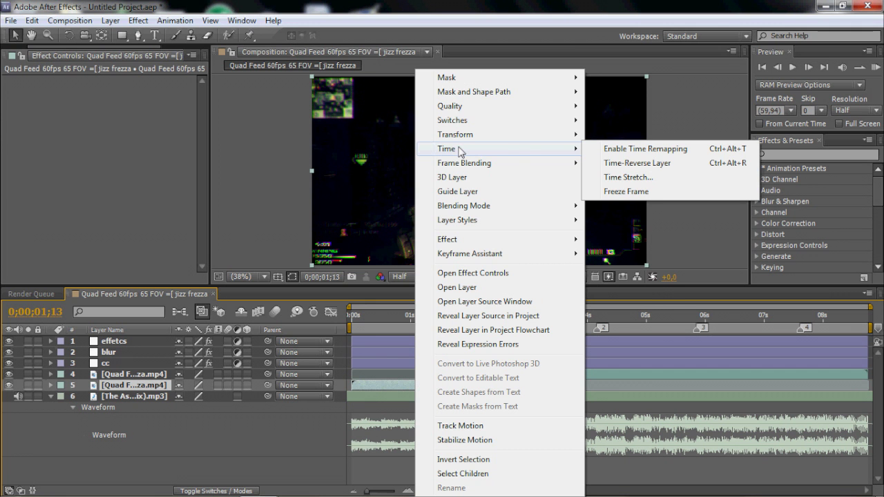
{"action": "left_click", "coordinate": [618, 177]}
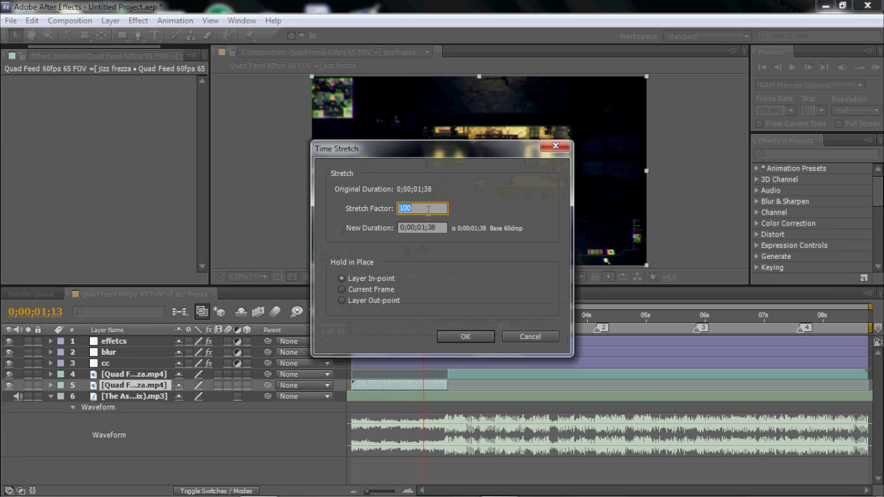
{"action": "type", "text": "55"}
{"action": "left_click", "coordinate": [465, 336]}
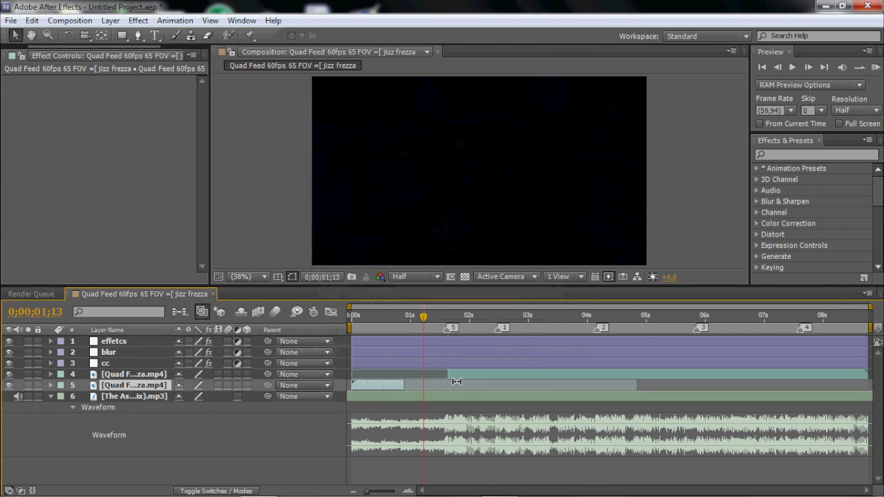
- Slide the second piece to start at the first piece's end, playhead one frame before the join
{"action": "left_click_drag", "start_coordinate": [459, 376], "coordinate": [416, 375]}
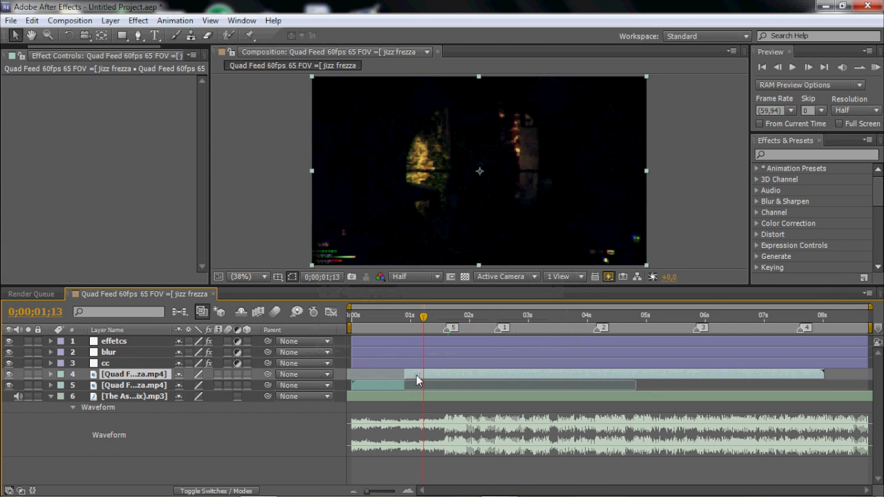
{"action": "left_click", "coordinate": [408, 317]}
{"action": "left_click", "coordinate": [407, 318]}
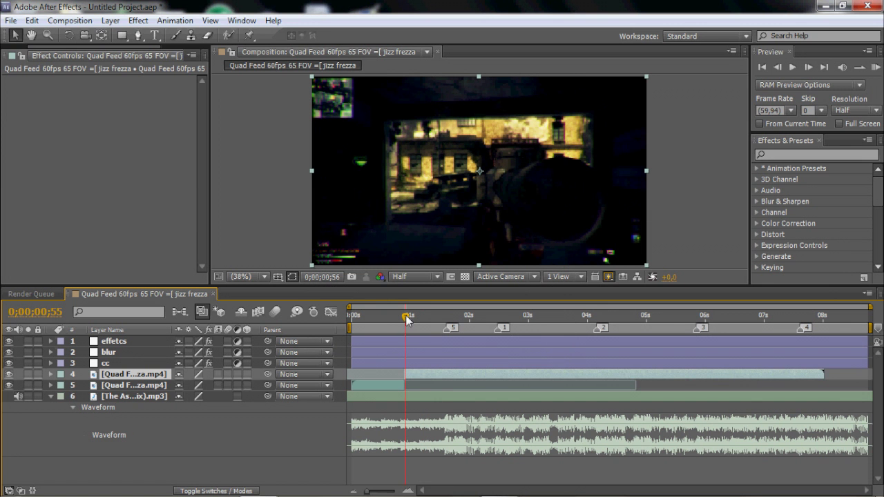
- Apply Twixtor to the second clip piece with a 59.94 input frame rate
{"action": "left_click", "coordinate": [406, 319]}
{"action": "left_click", "coordinate": [823, 154]}
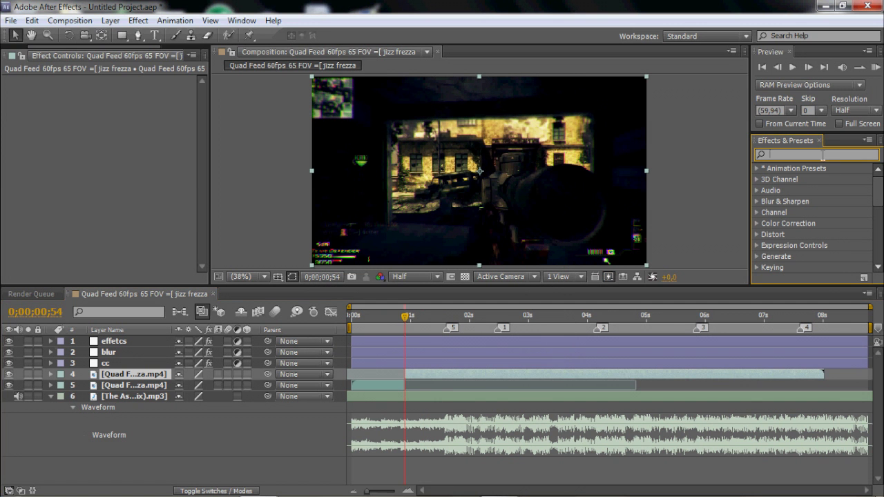
{"action": "type", "text": "twix"}
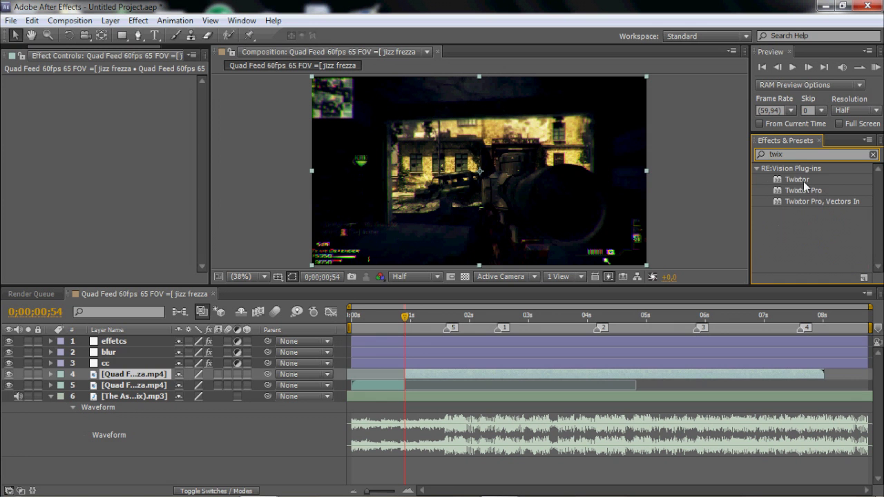
{"action": "left_click_drag", "start_coordinate": [804, 181], "coordinate": [453, 374]}
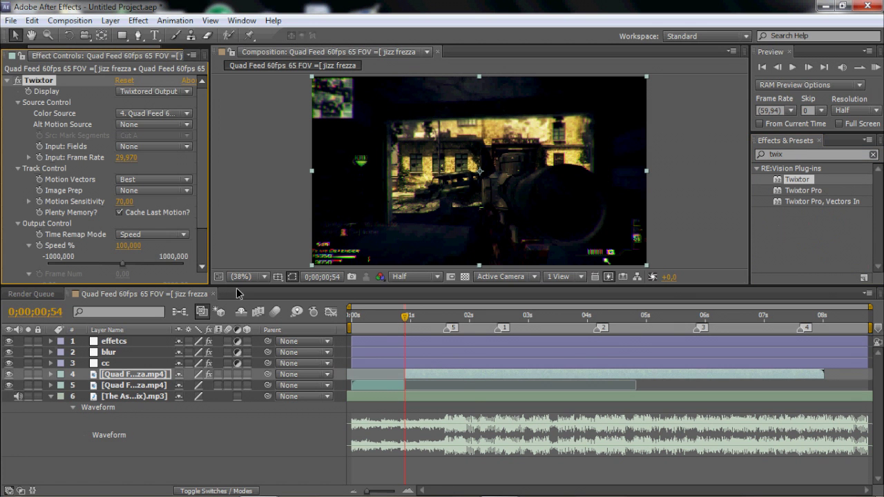
{"action": "left_click", "coordinate": [127, 158]}
{"action": "type", "text": "59"}
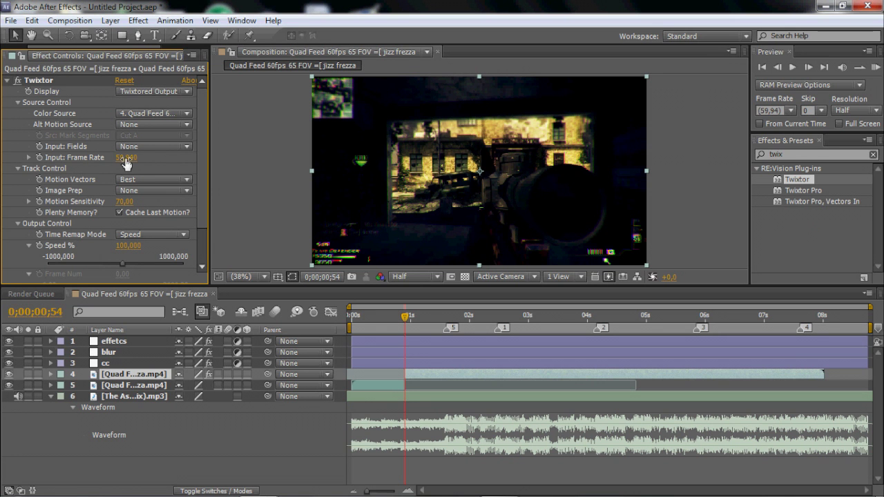
{"action": "key", "text": "Return"}
- Keyframe Twixtor's Speed % at 2, previewing the section
{"action": "left_click", "coordinate": [39, 245]}
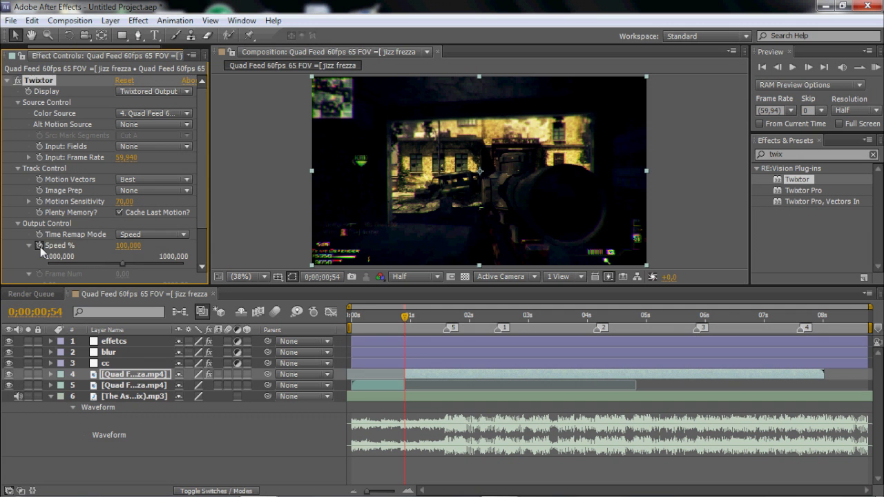
{"action": "left_click", "coordinate": [808, 67]}
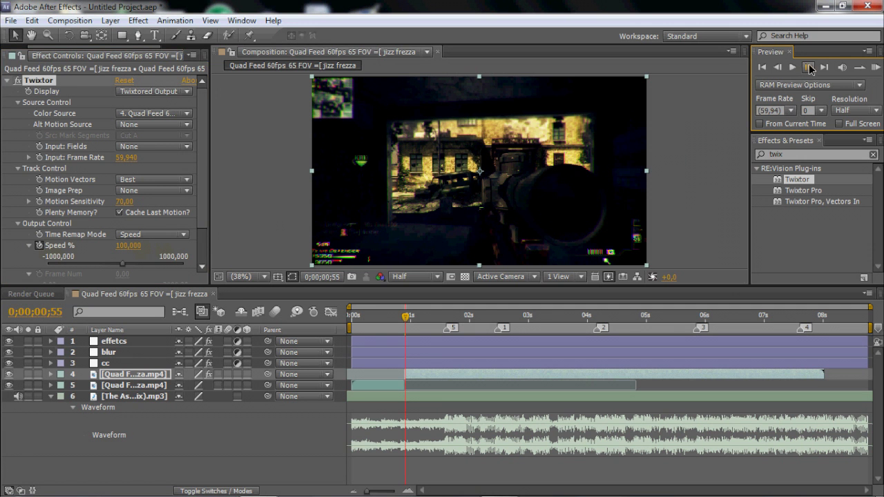
{"action": "left_click", "coordinate": [809, 66]}
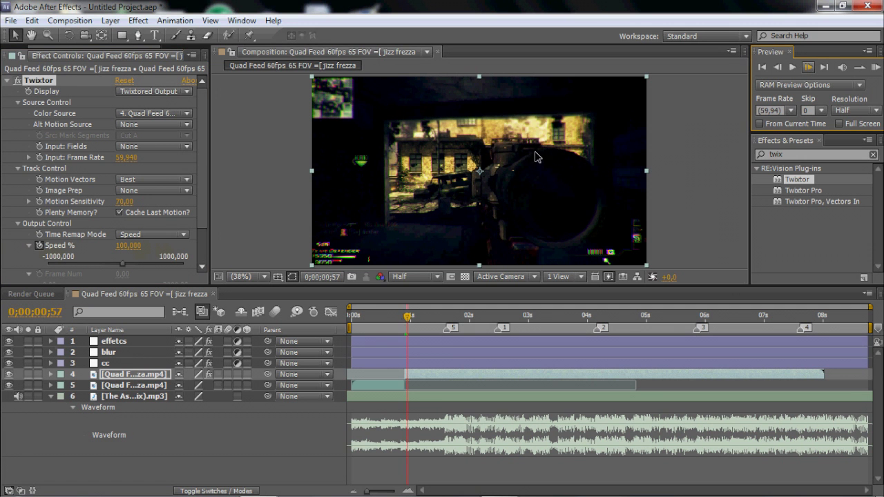
{"action": "left_click", "coordinate": [130, 245]}
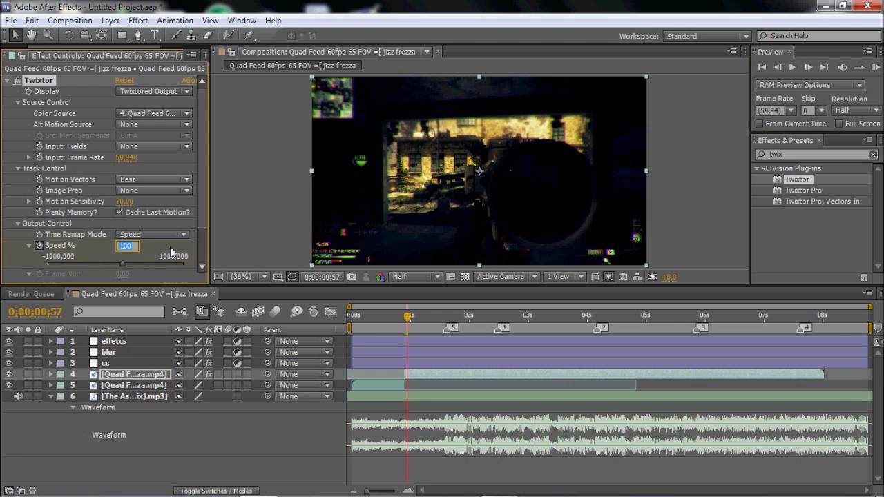
{"action": "type", "text": "2"}
{"action": "left_click", "coordinate": [159, 244]}
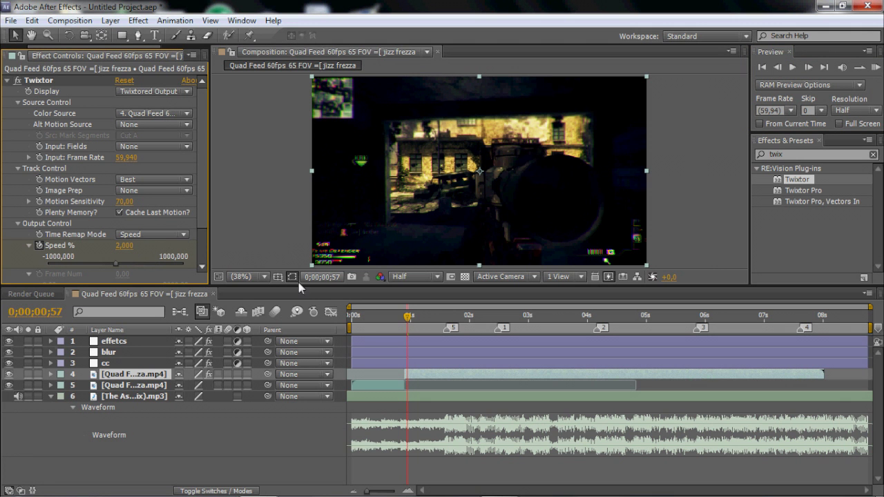
{"action": "left_click_drag", "start_coordinate": [410, 317], "coordinate": [433, 317]}
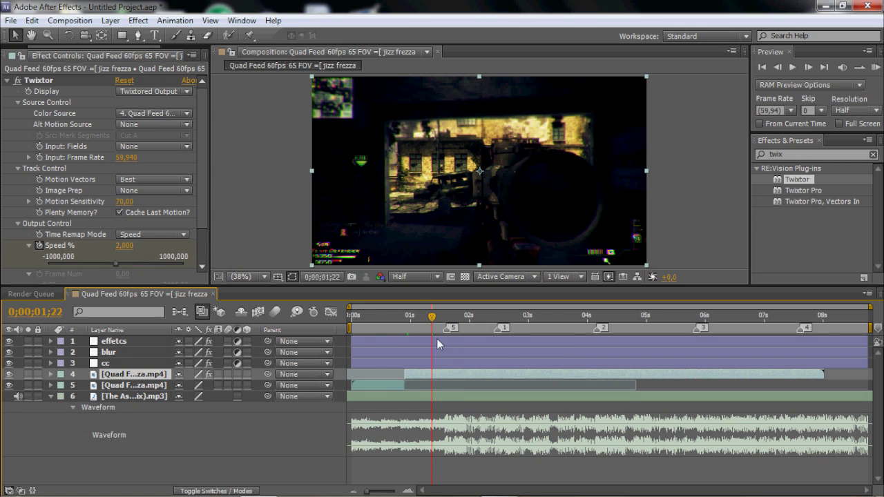
{"action": "left_click", "coordinate": [408, 318]}
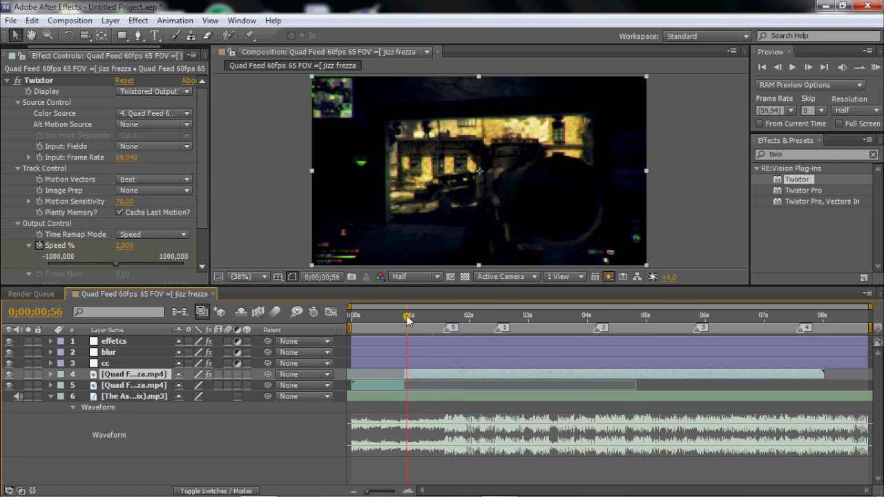
{"action": "left_click_drag", "start_coordinate": [408, 319], "coordinate": [473, 326]}
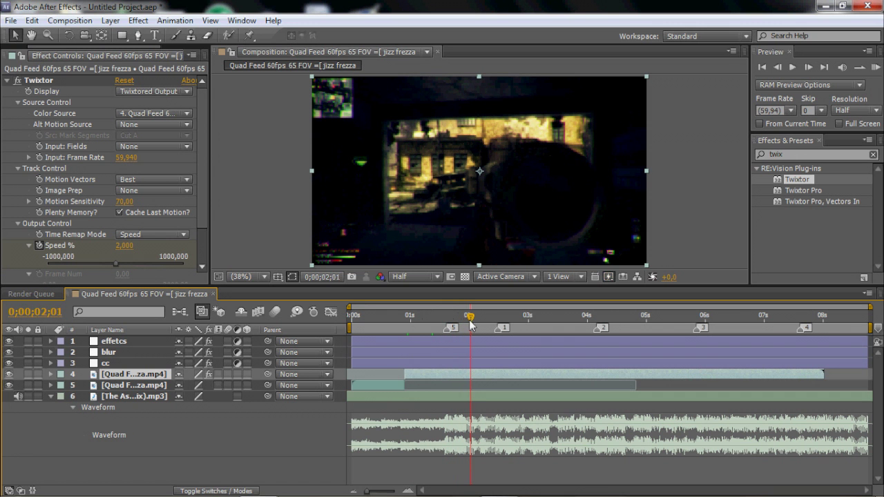
- Re-stretch the first piece to 65% and slide the Twixtor piece to follow it
{"action": "right_click", "coordinate": [386, 387]}
{"action": "mouse_move", "coordinate": [517, 151]}
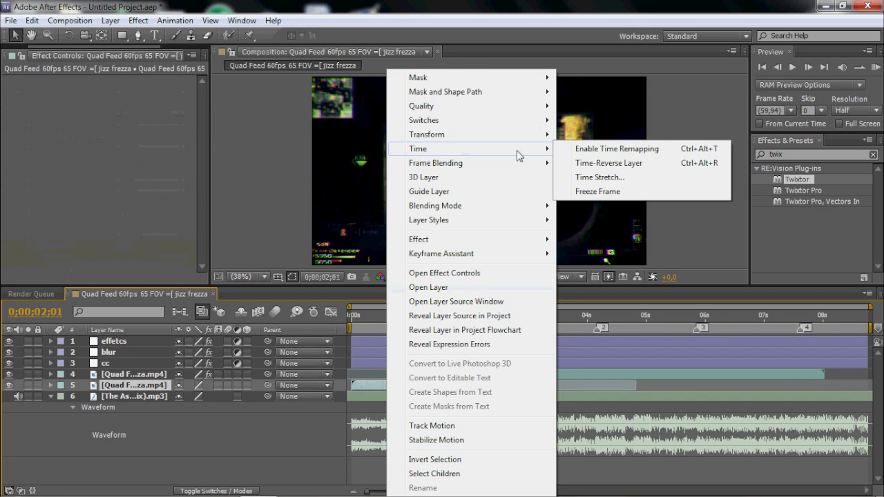
{"action": "left_click", "coordinate": [602, 179]}
{"action": "type", "text": "6"}
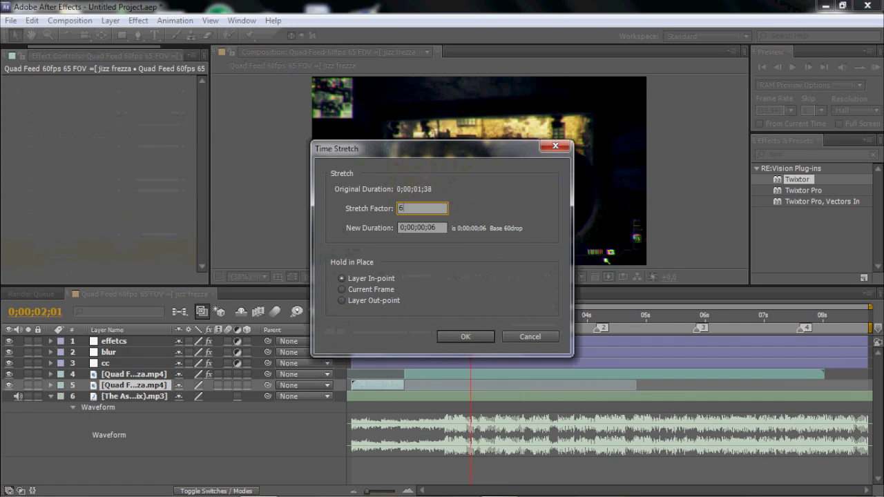
{"action": "type", "text": "5"}
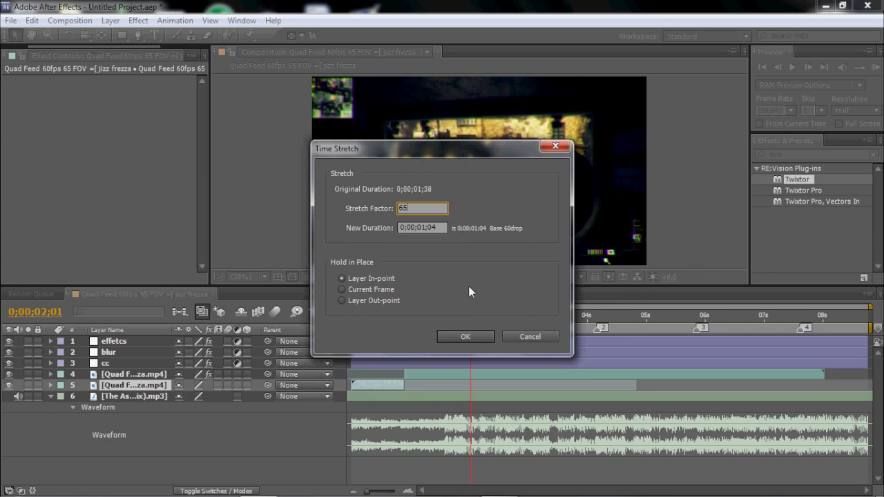
{"action": "left_click", "coordinate": [477, 339]}
{"action": "left_click_drag", "start_coordinate": [438, 376], "coordinate": [446, 375]}
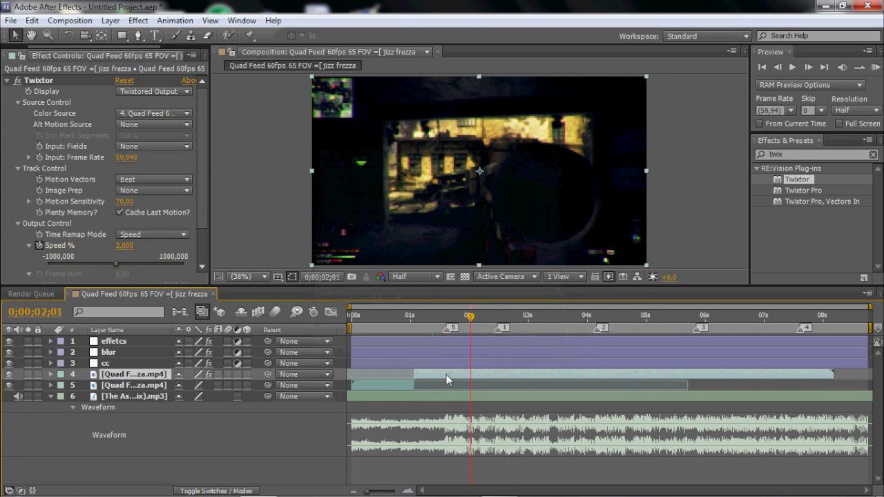
- Split the Twixtor clip at about 2;04 and delete the later piece
{"action": "left_click_drag", "start_coordinate": [429, 316], "coordinate": [474, 323]}
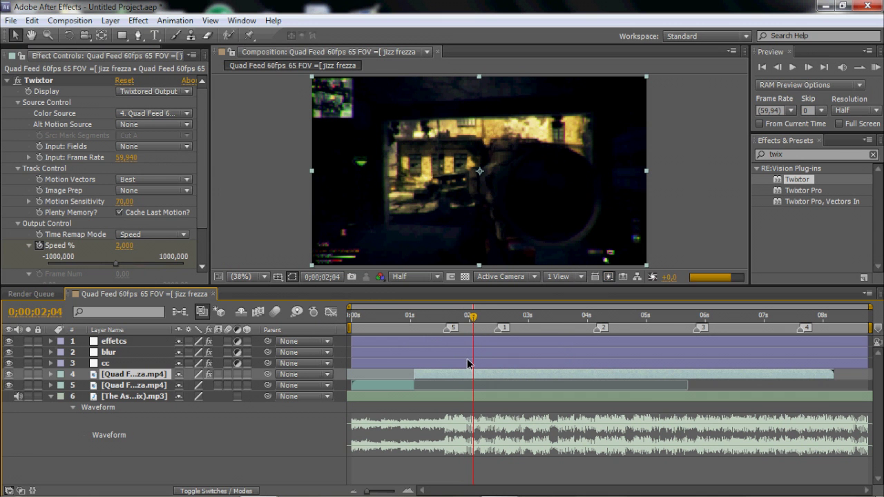
{"action": "key", "text": "ctrl+shift+d"}
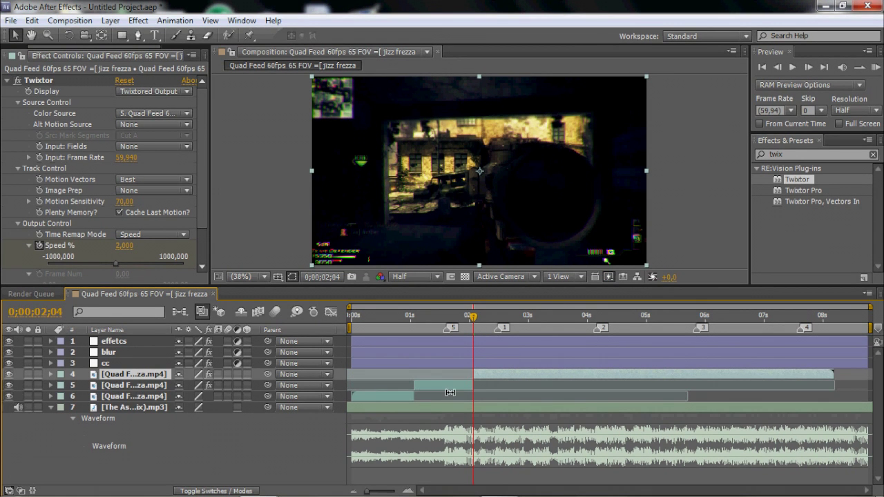
{"action": "left_click", "coordinate": [452, 387]}
{"action": "left_click", "coordinate": [507, 374]}
{"action": "key", "text": "Delete"}
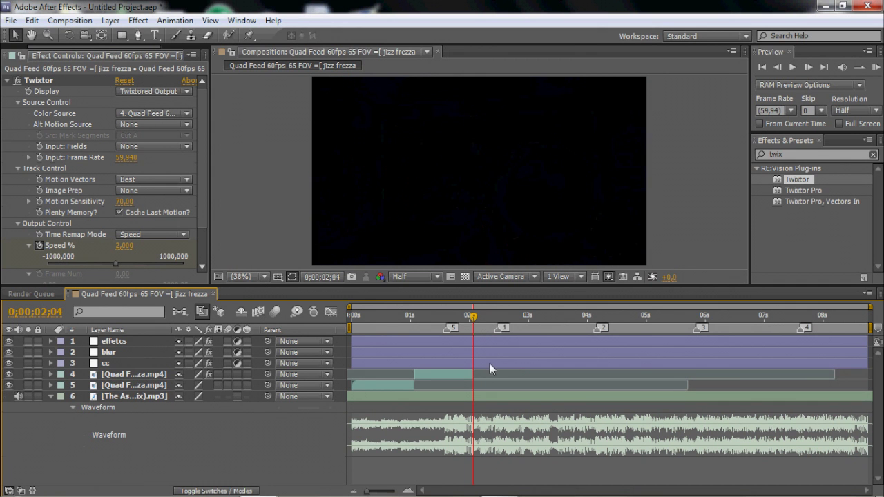
{"action": "left_click", "coordinate": [467, 375]}
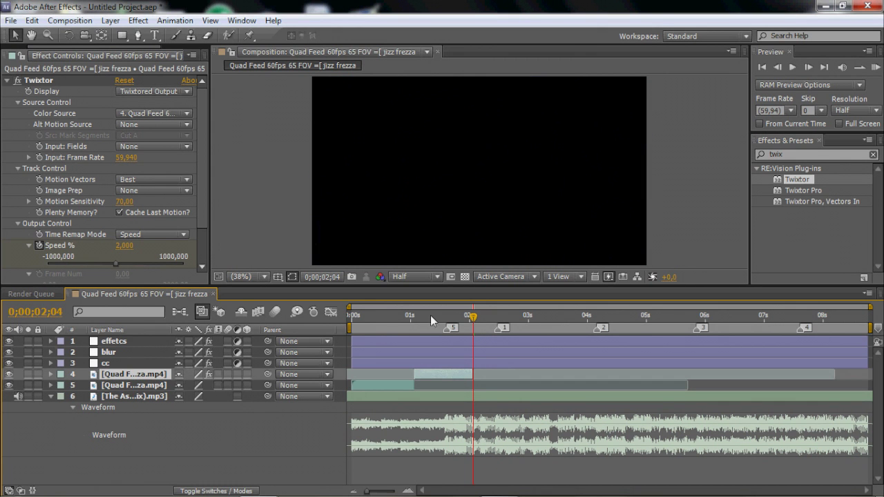
{"action": "left_click_drag", "start_coordinate": [406, 316], "coordinate": [454, 325]}
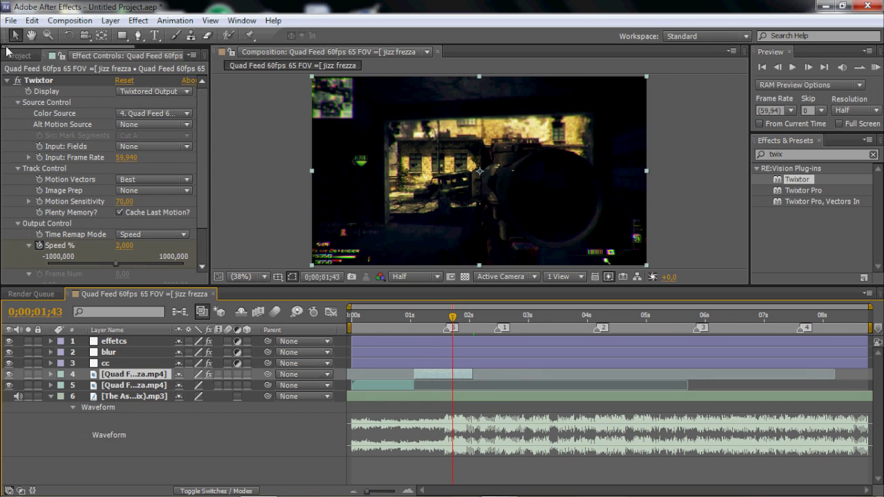
- Add the MP4 gameplay footage as layer 4 and slide it to match the action at 2;04
{"action": "left_click", "coordinate": [22, 58]}
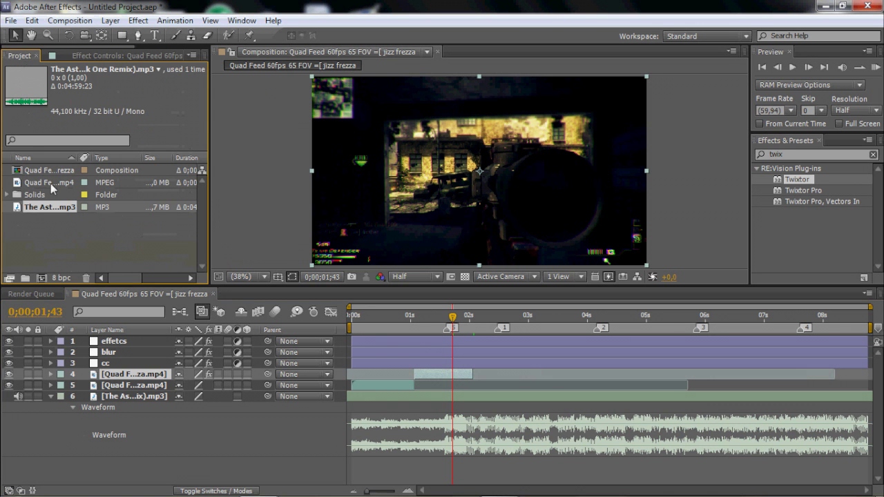
{"action": "left_click_drag", "start_coordinate": [50, 183], "coordinate": [152, 369]}
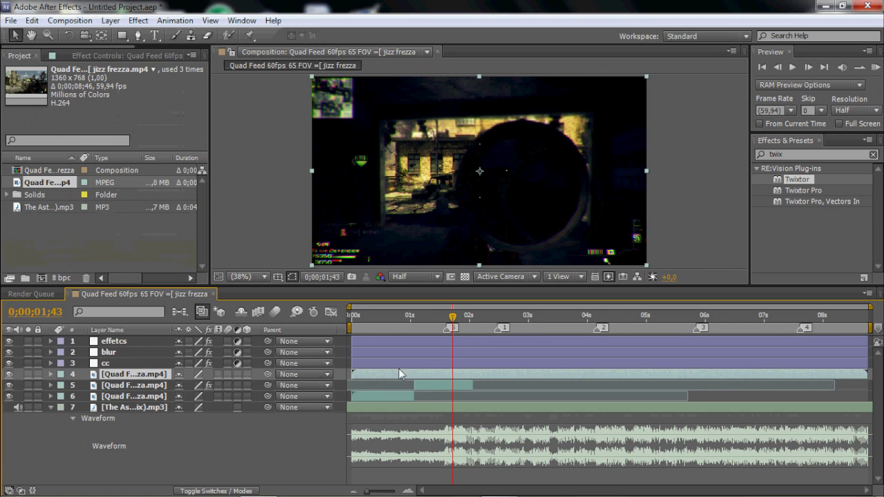
{"action": "left_click", "coordinate": [472, 319]}
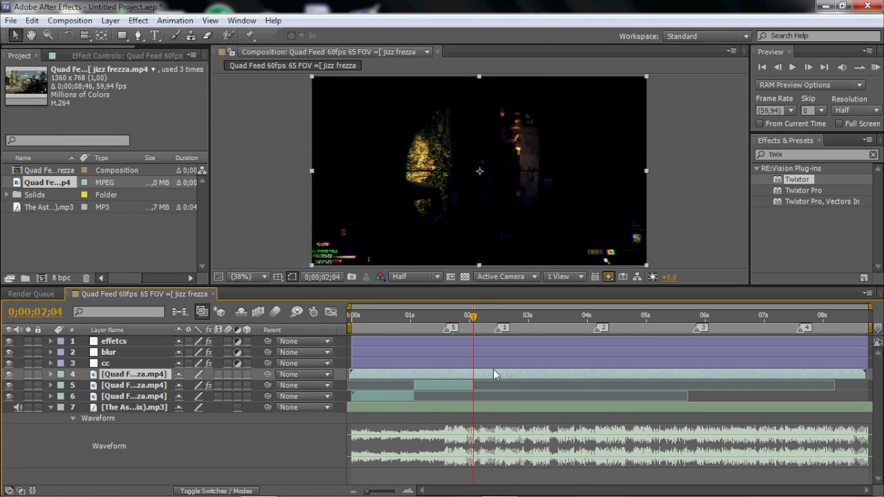
{"action": "left_click_drag", "start_coordinate": [485, 374], "coordinate": [521, 370]}
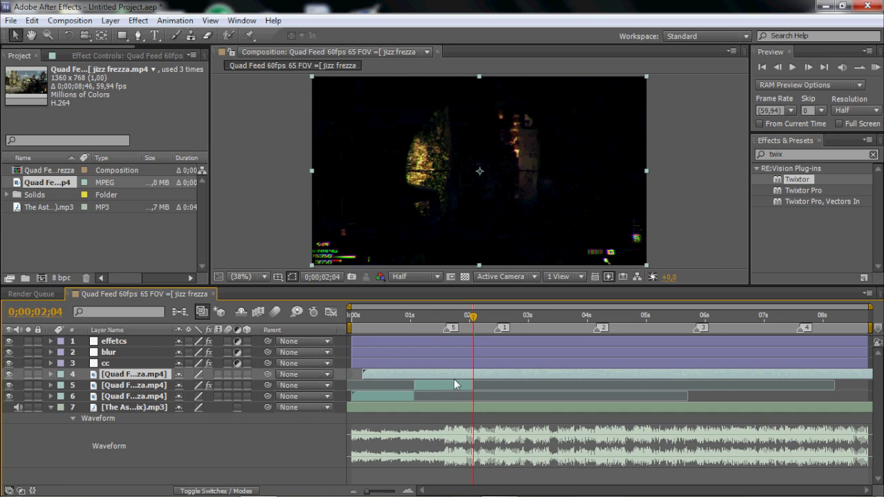
{"action": "mouse_move", "coordinate": [453, 379]}
{"action": "left_mouse_down"}
{"action": "mouse_move", "coordinate": [468, 378]}
{"action": "mouse_move", "coordinate": [461, 373]}
{"action": "left_mouse_up"}
- Split the new footage layer at 2;04 and delete the piece before the cut
{"action": "key", "text": "ctrl+shift+d"}
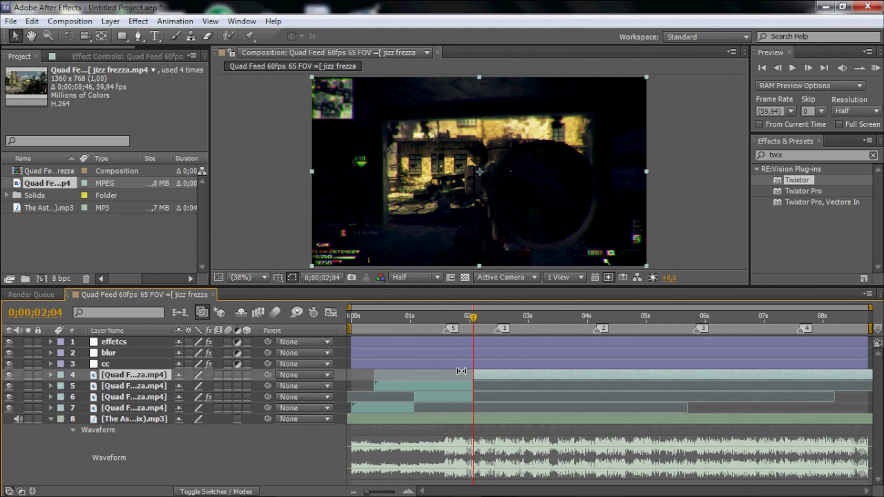
{"action": "left_click", "coordinate": [455, 387]}
{"action": "key", "text": "Delete"}
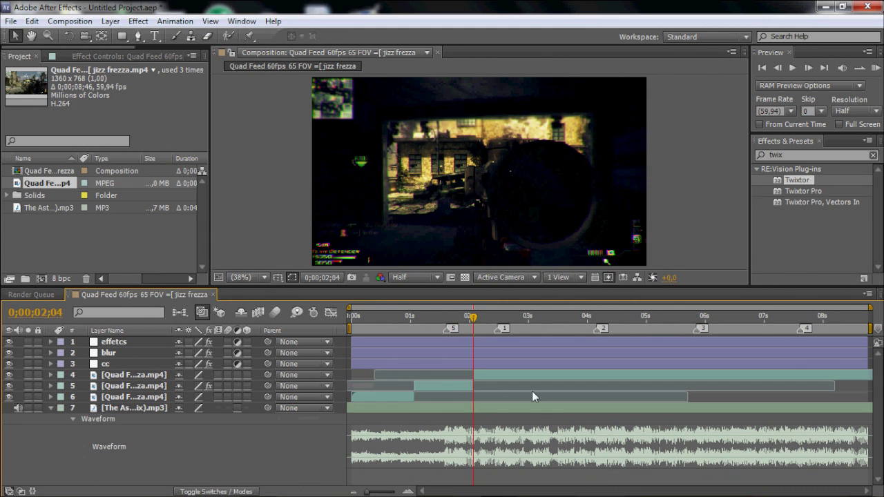
- Preview the edited sequence and scrub ahead to the next beat on layer 4
{"action": "left_click", "coordinate": [808, 68]}
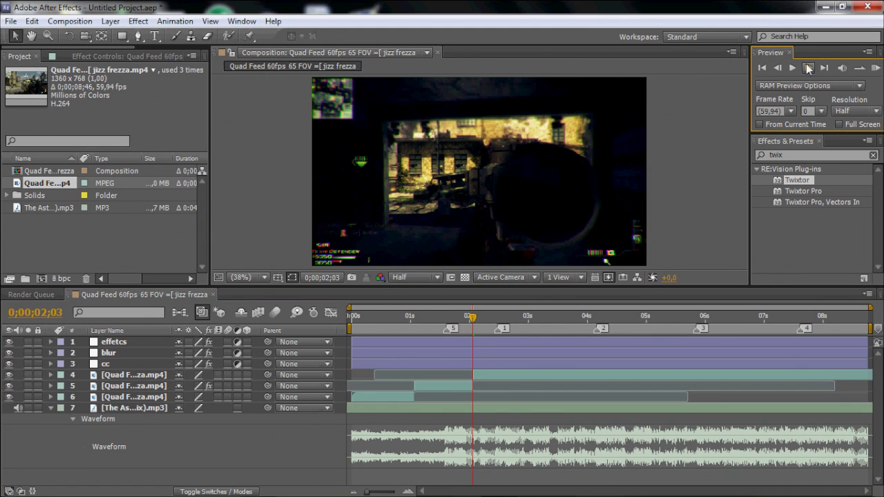
{"action": "left_click", "coordinate": [807, 68]}
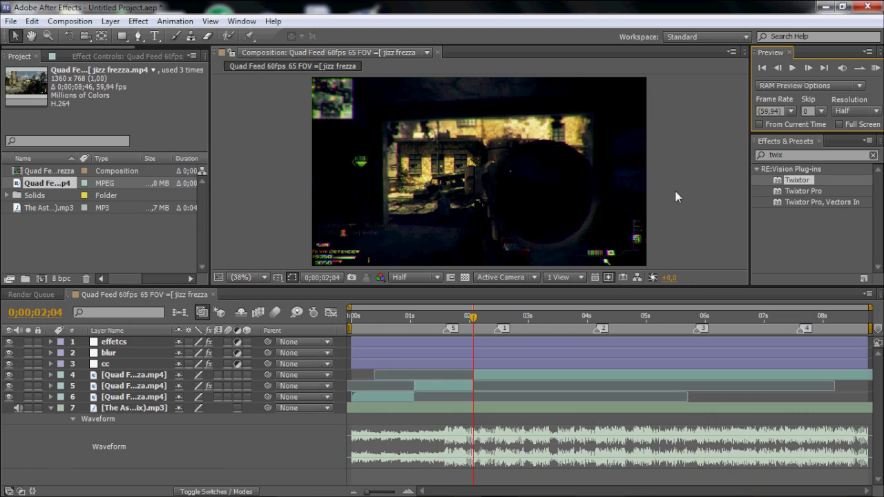
{"action": "left_click_drag", "start_coordinate": [474, 317], "coordinate": [498, 319]}
{"action": "left_click", "coordinate": [502, 375]}
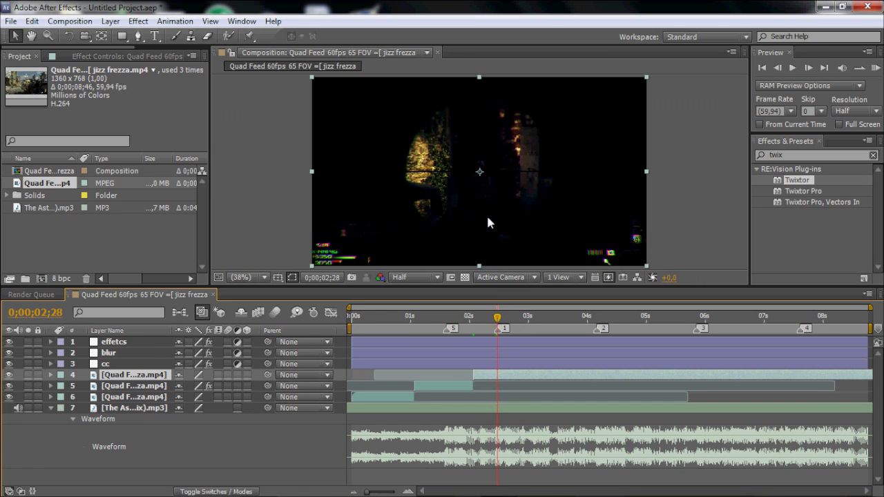
- Scrub the playhead to about 0;00;02;43 and split the footage layer there
{"action": "left_click_drag", "start_coordinate": [499, 321], "coordinate": [500, 330]}
{"action": "left_click_drag", "start_coordinate": [500, 332], "coordinate": [513, 334]}
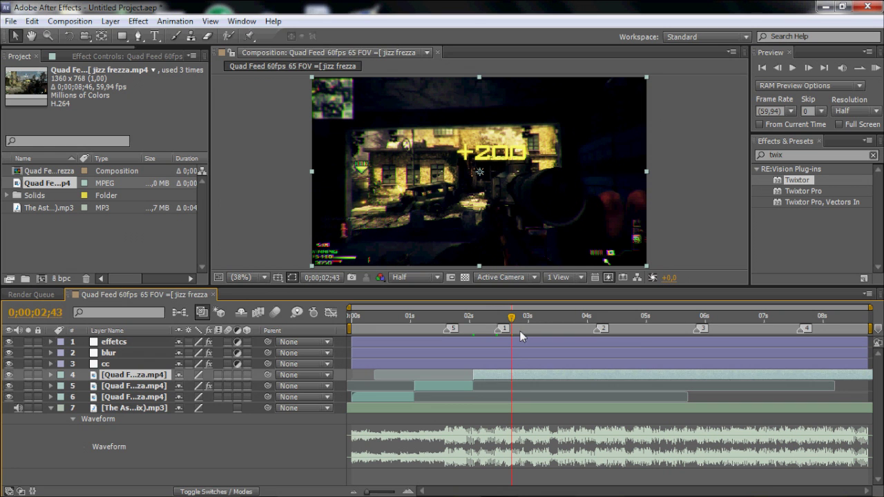
{"action": "key", "text": "ctrl+shift+d"}
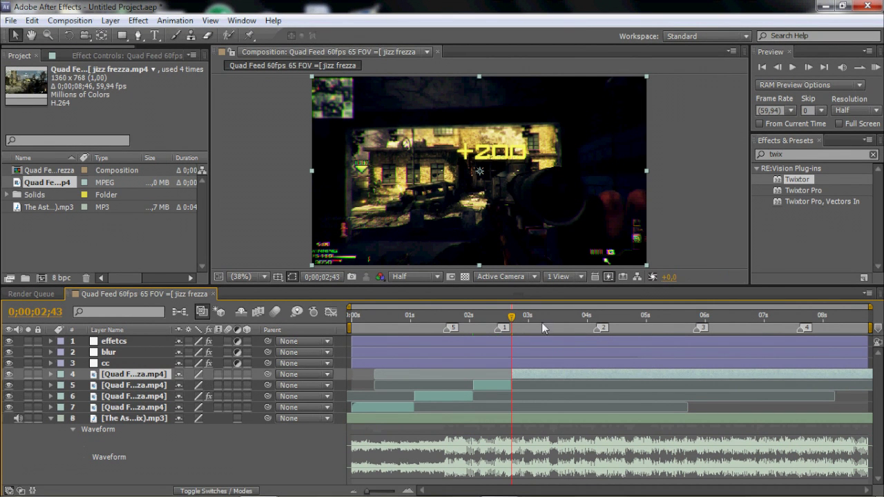
{"action": "left_click_drag", "start_coordinate": [506, 318], "coordinate": [560, 335]}
{"action": "left_click_drag", "start_coordinate": [558, 335], "coordinate": [526, 347]}
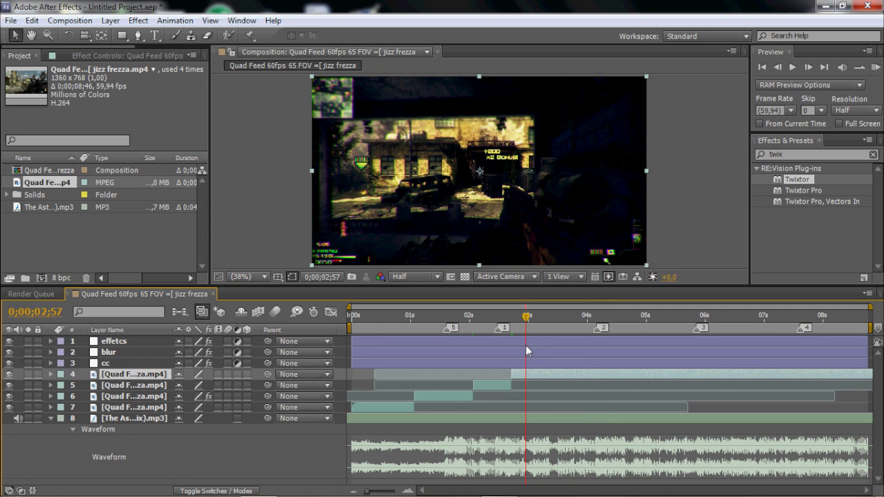
{"action": "left_click", "coordinate": [499, 386]}
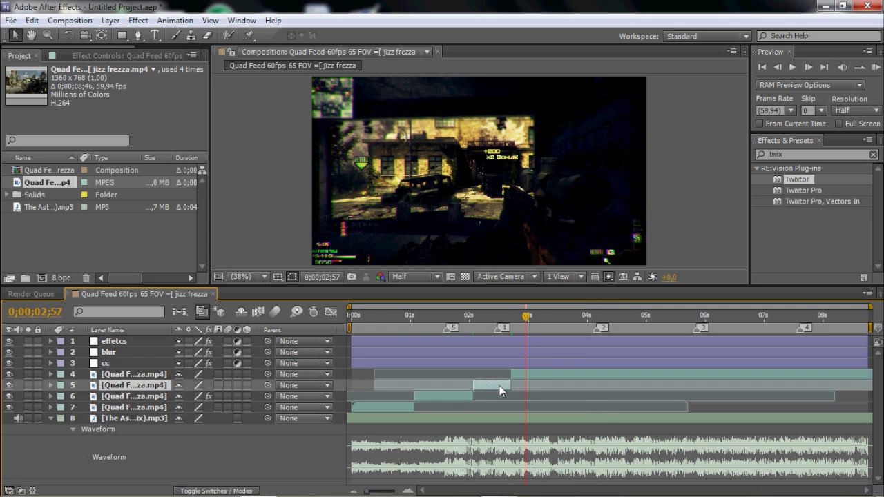
{"action": "left_click", "coordinate": [499, 318]}
{"action": "left_click_drag", "start_coordinate": [500, 319], "coordinate": [598, 322]}
{"action": "left_click", "coordinate": [586, 379]}
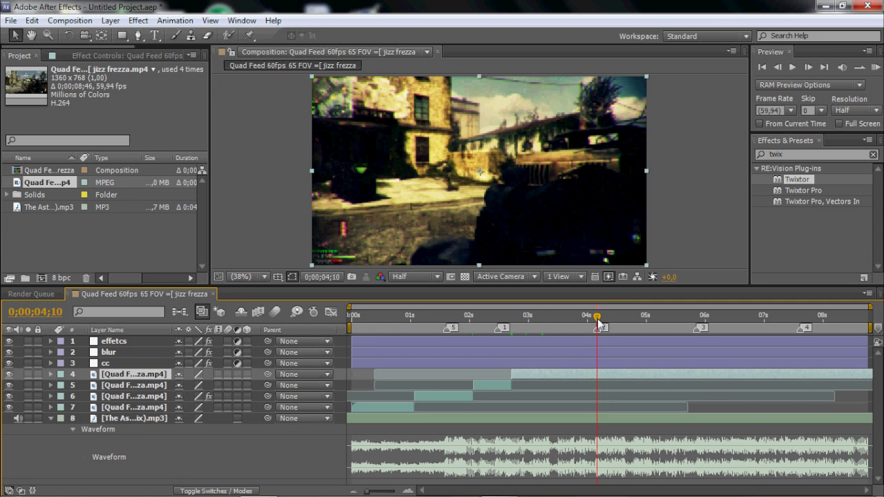
- Split the footage layer at 0;00;04;12 and open Time Stretch for the new piece
{"action": "left_click", "coordinate": [808, 67]}
{"action": "left_click", "coordinate": [808, 67]}
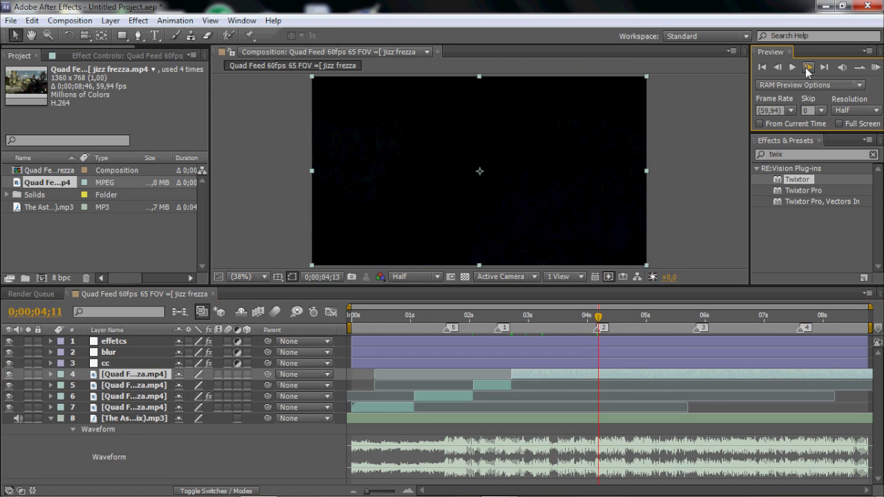
{"action": "left_click", "coordinate": [808, 67]}
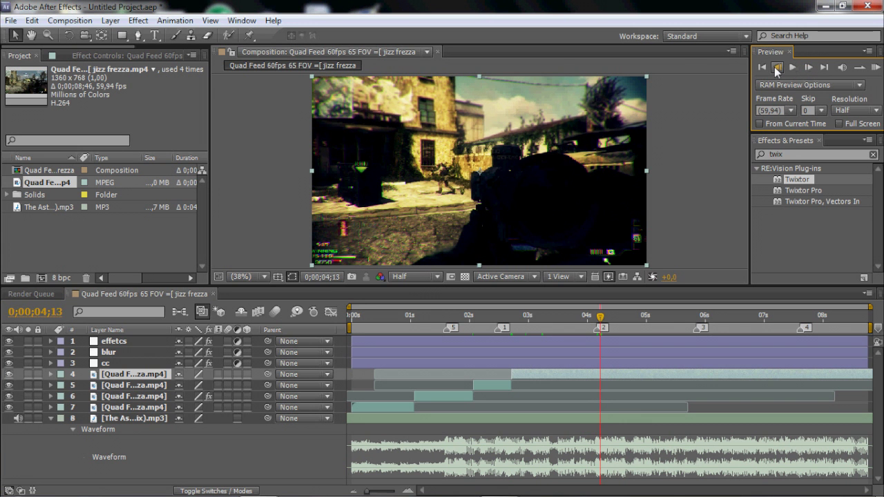
{"action": "left_click", "coordinate": [777, 67]}
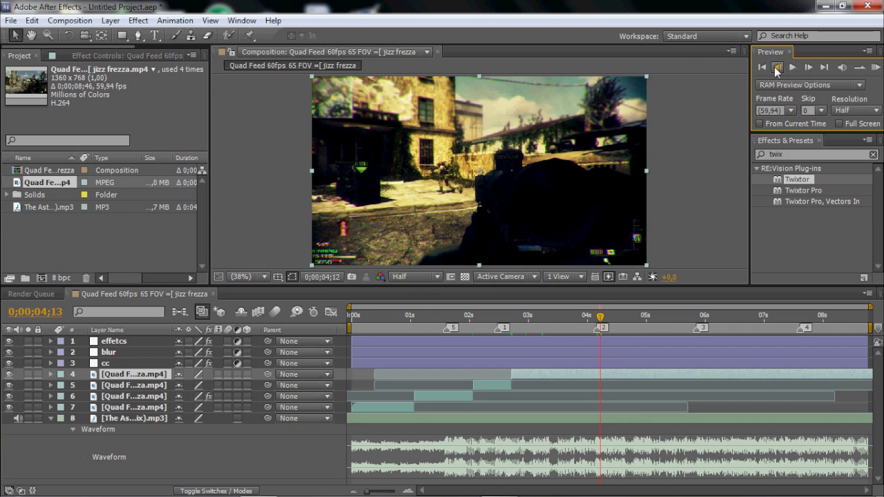
{"action": "key", "text": "ctrl+shift+d"}
{"action": "right_click", "coordinate": [580, 390]}
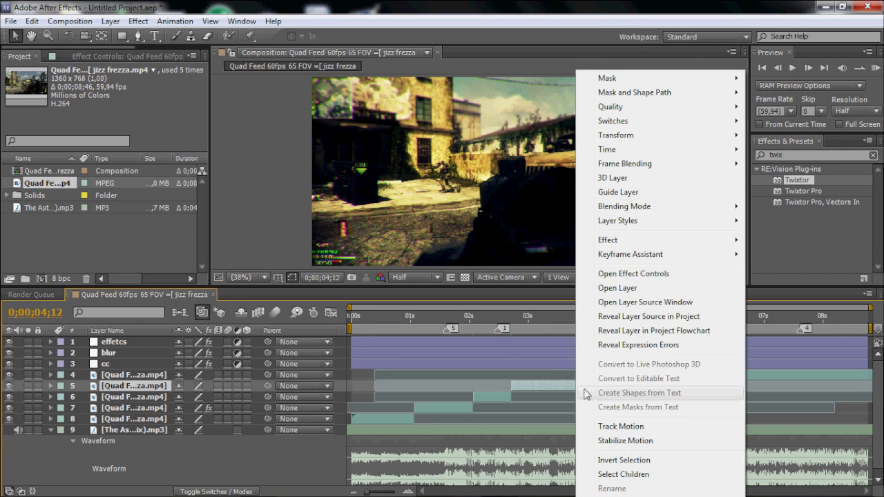
{"action": "mouse_move", "coordinate": [667, 150]}
{"action": "left_click", "coordinate": [502, 181]}
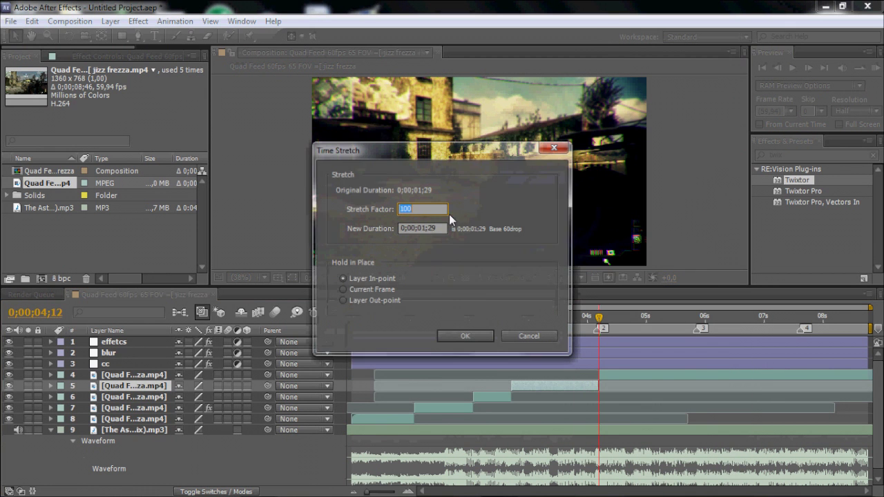